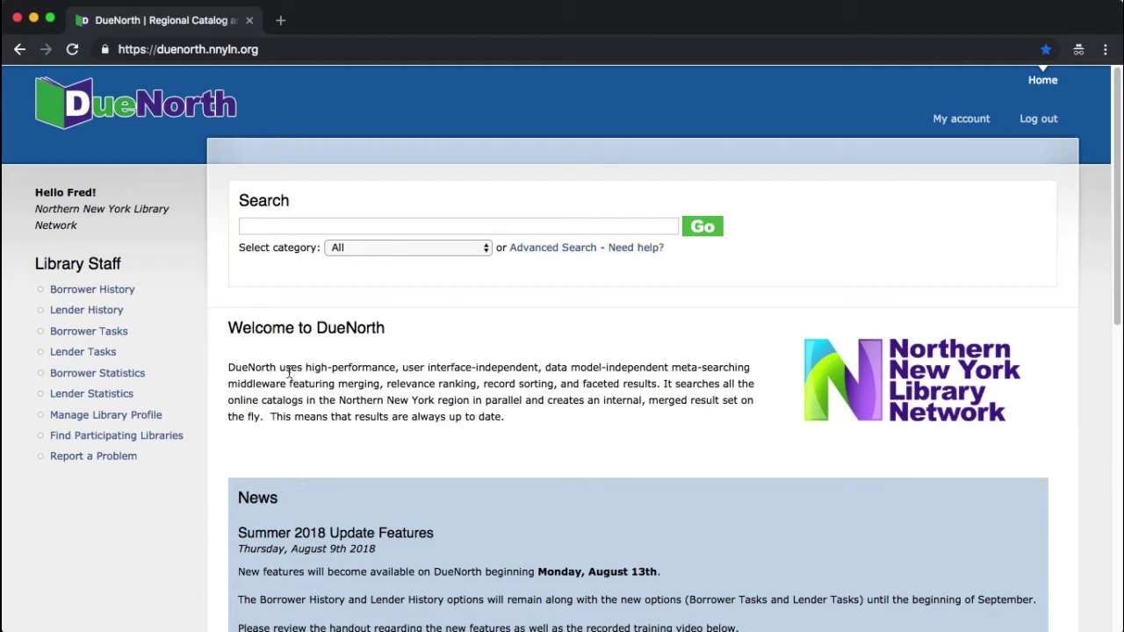
Step: Open Borrower Tasks from the Library Staff sidebar to see the Cibola Burn request
left_click(125, 335)
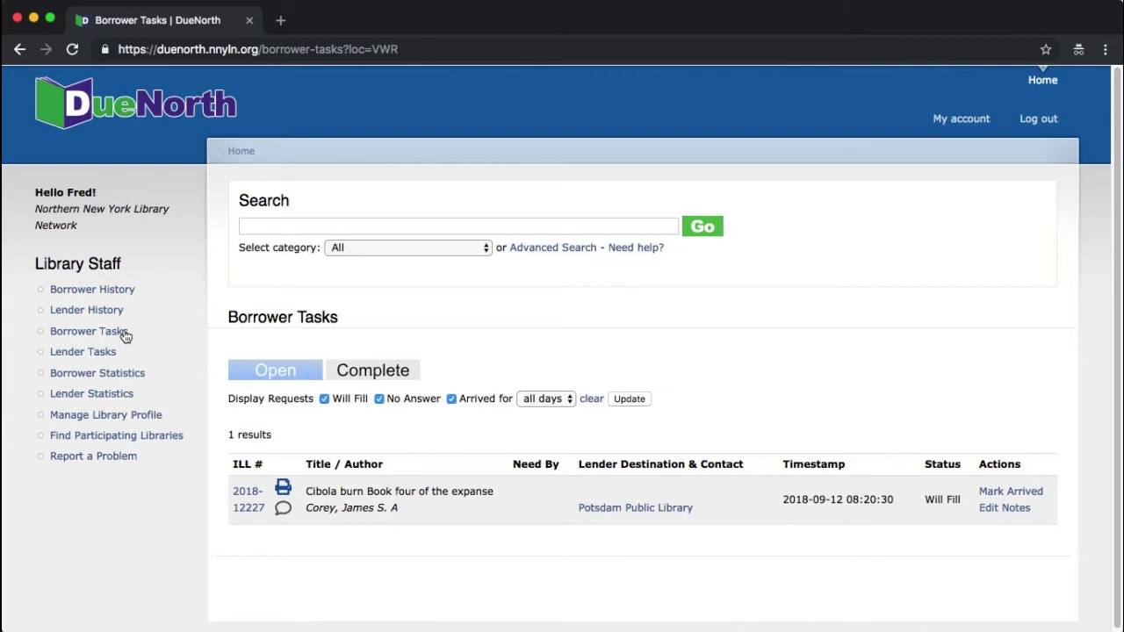
left_click(247, 510)
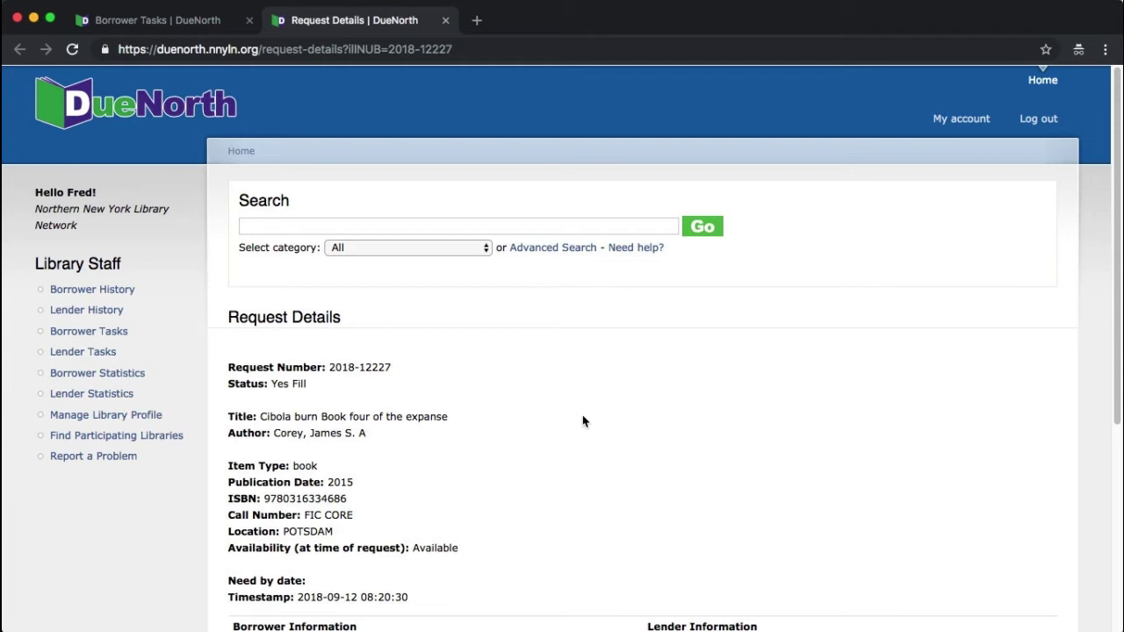
scroll(582, 422, "down", 2)
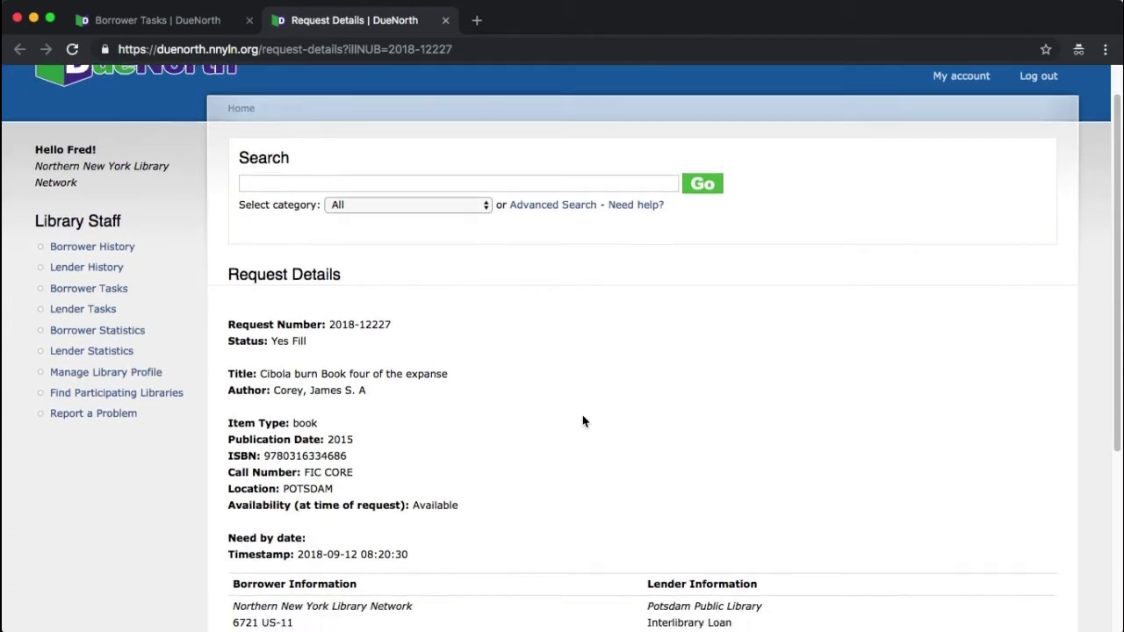
scroll(582, 421, "down", 2)
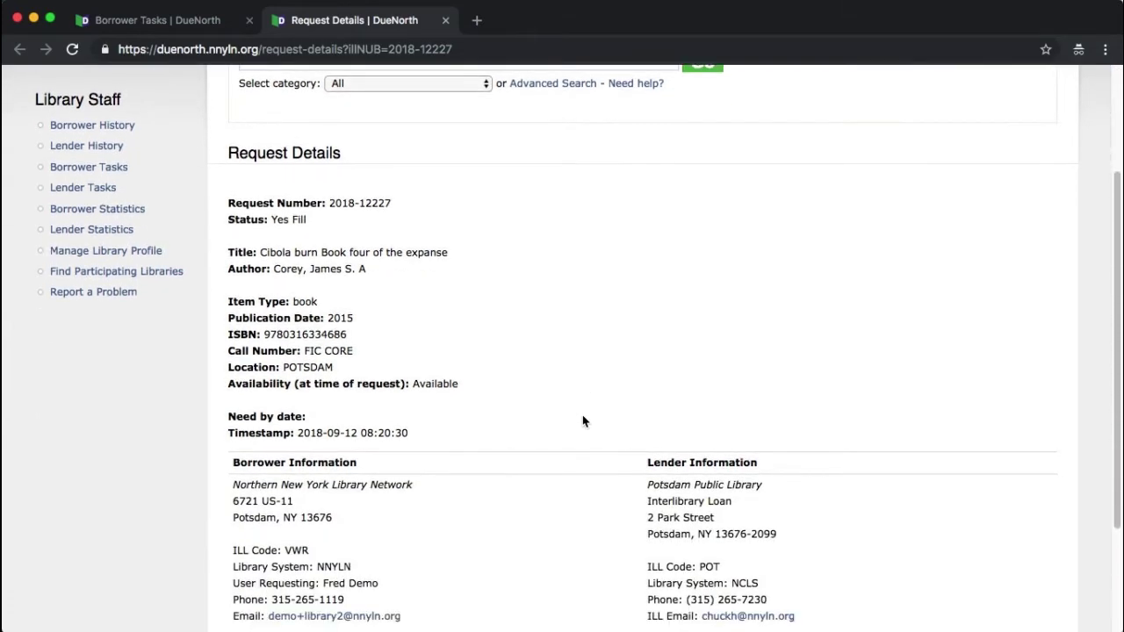
scroll(582, 422, "down", 2)
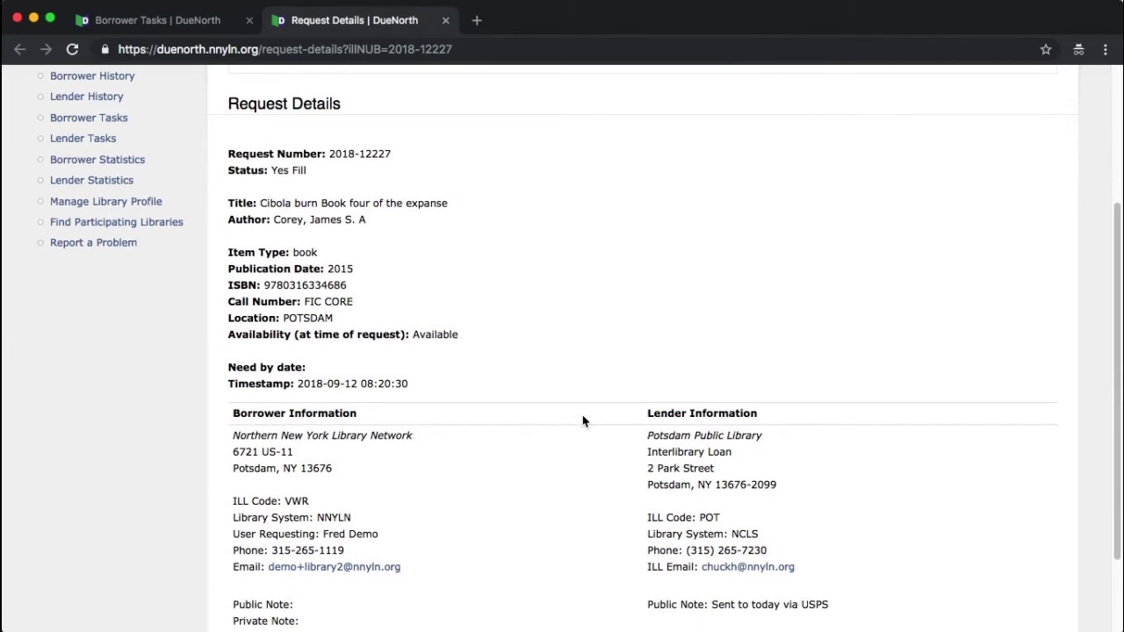
scroll(582, 421, "down", 1)
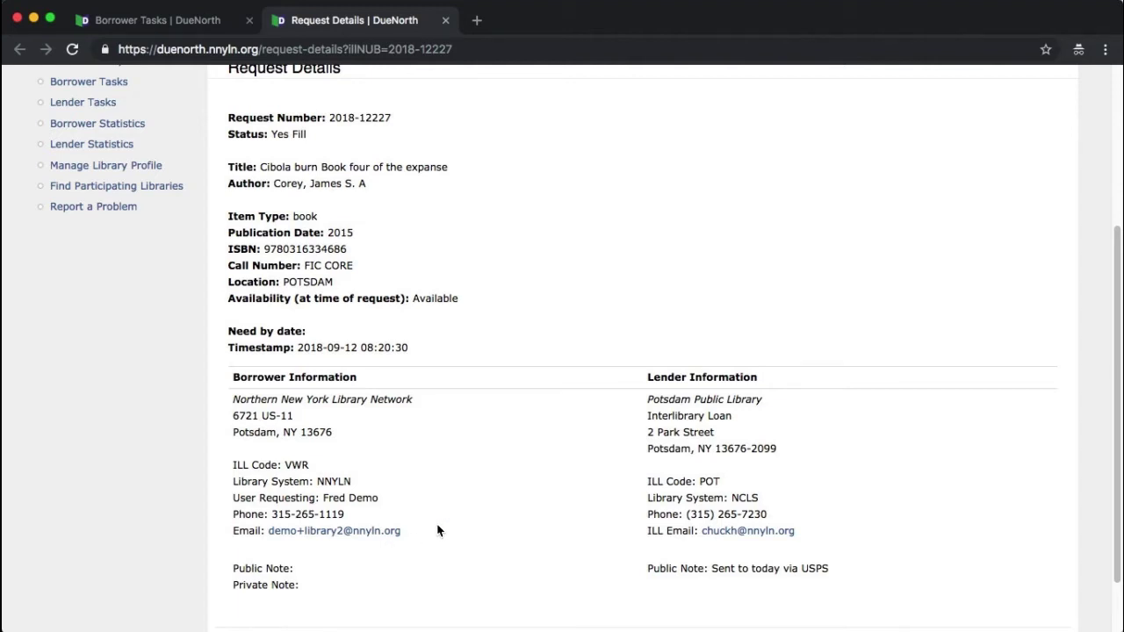
scroll(444, 527, "up", 3)
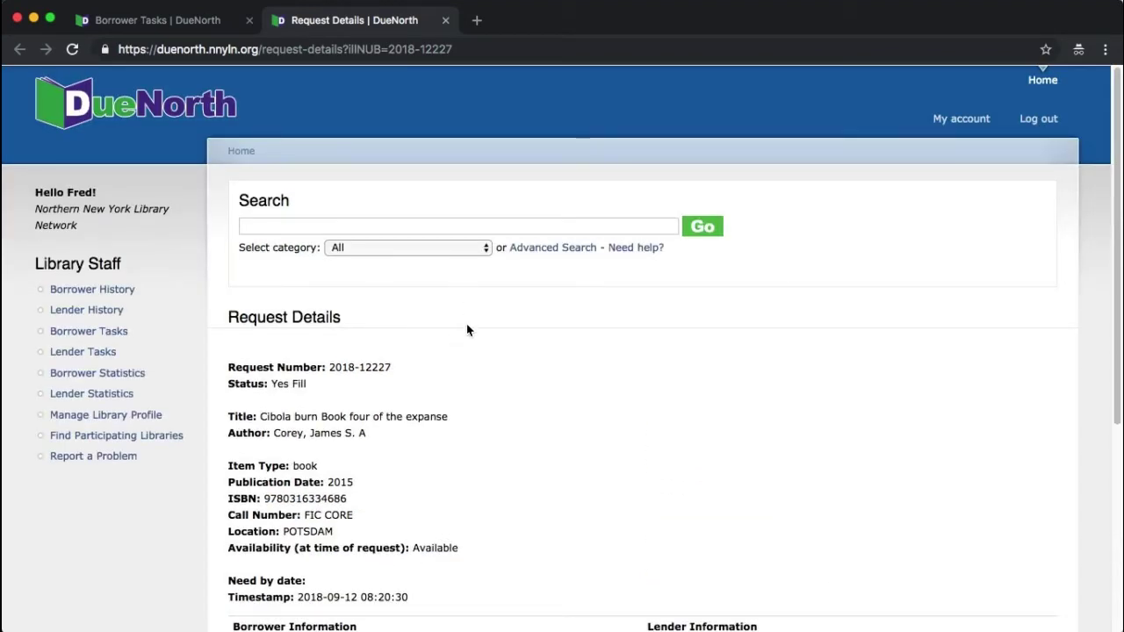
Step: Close the Request Details tab to get back to the Borrower Tasks tab
left_click(446, 20)
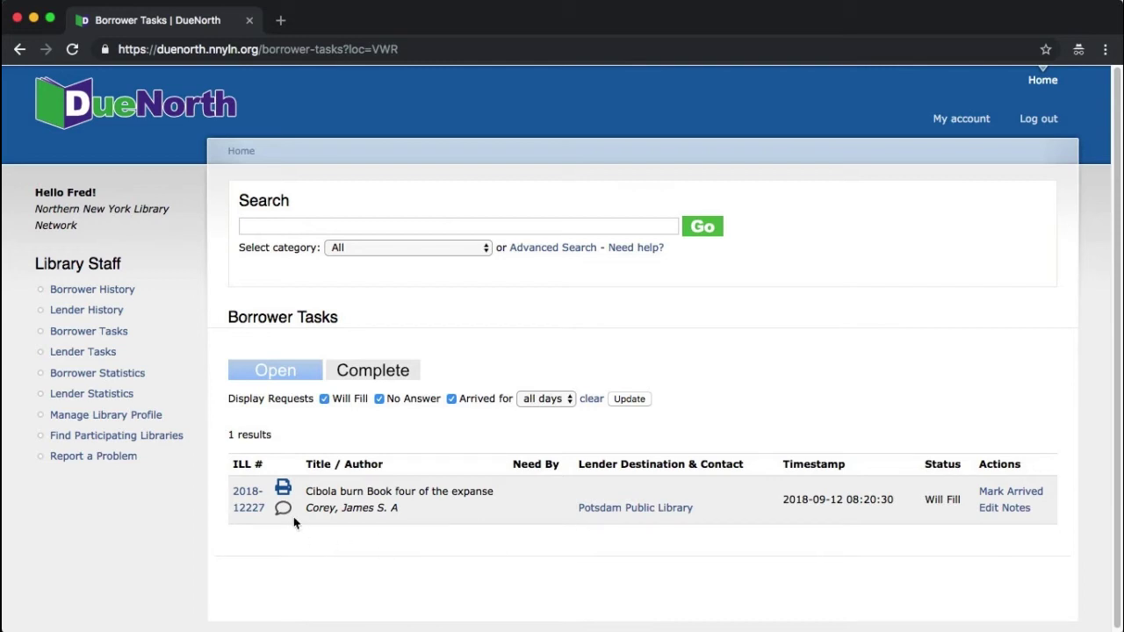
mouse_move(288, 518)
Step: Mark request 2018-12227 as Arrived, leaving both notes empty
left_click(1039, 496)
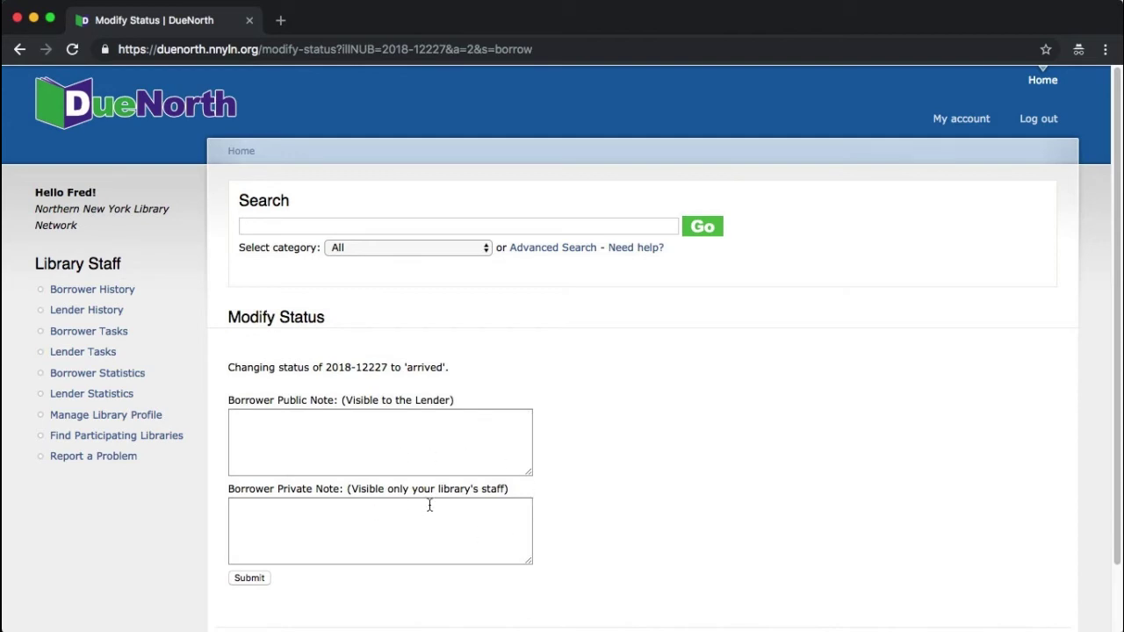
left_click(250, 578)
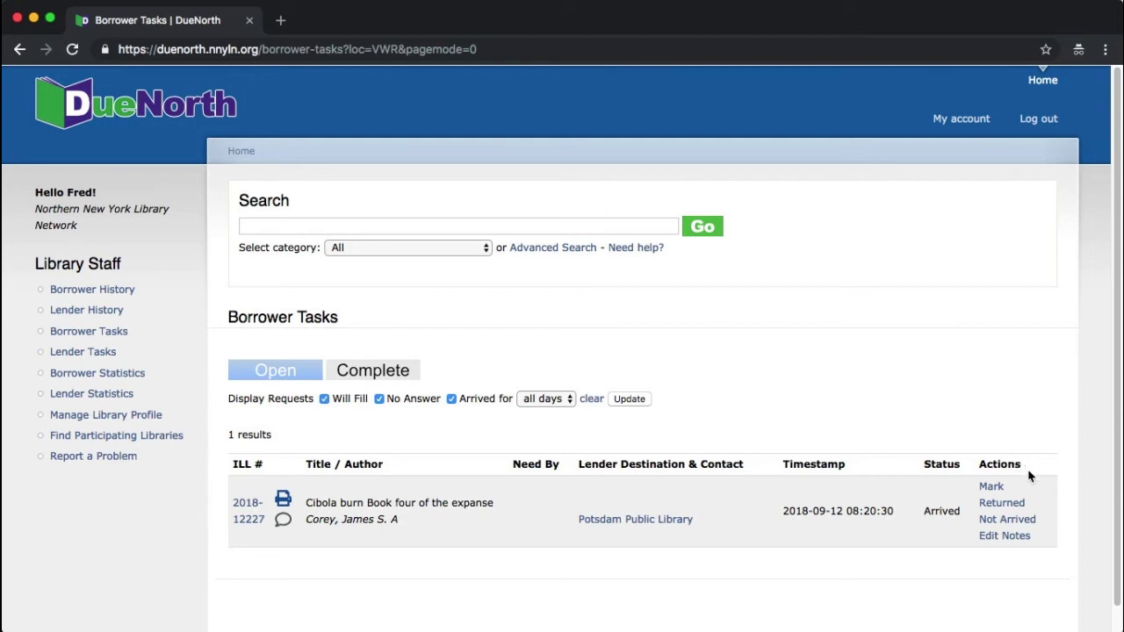
left_click(998, 506)
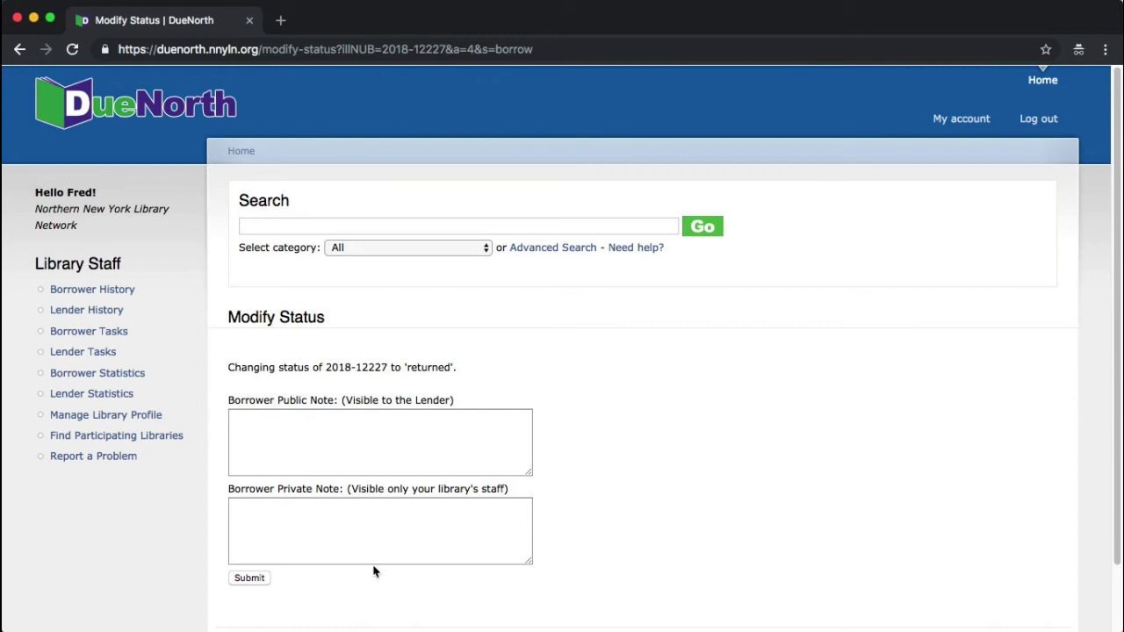
Step: Submit Returned for 2018-12227, confirm it under Complete, then return to Open
left_click(249, 578)
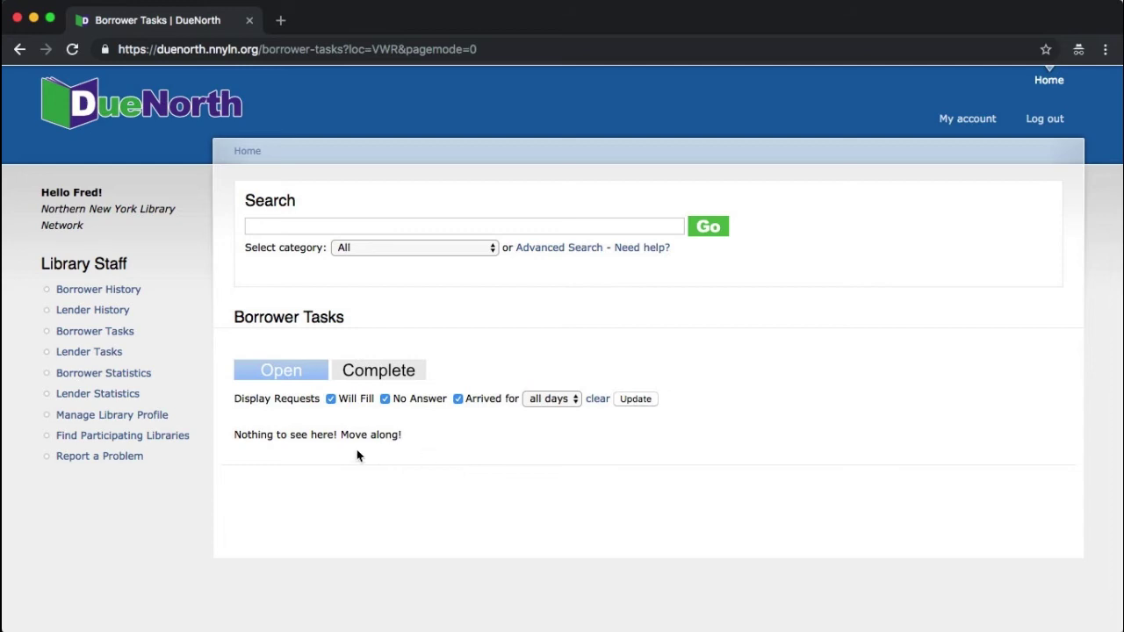
left_click(378, 372)
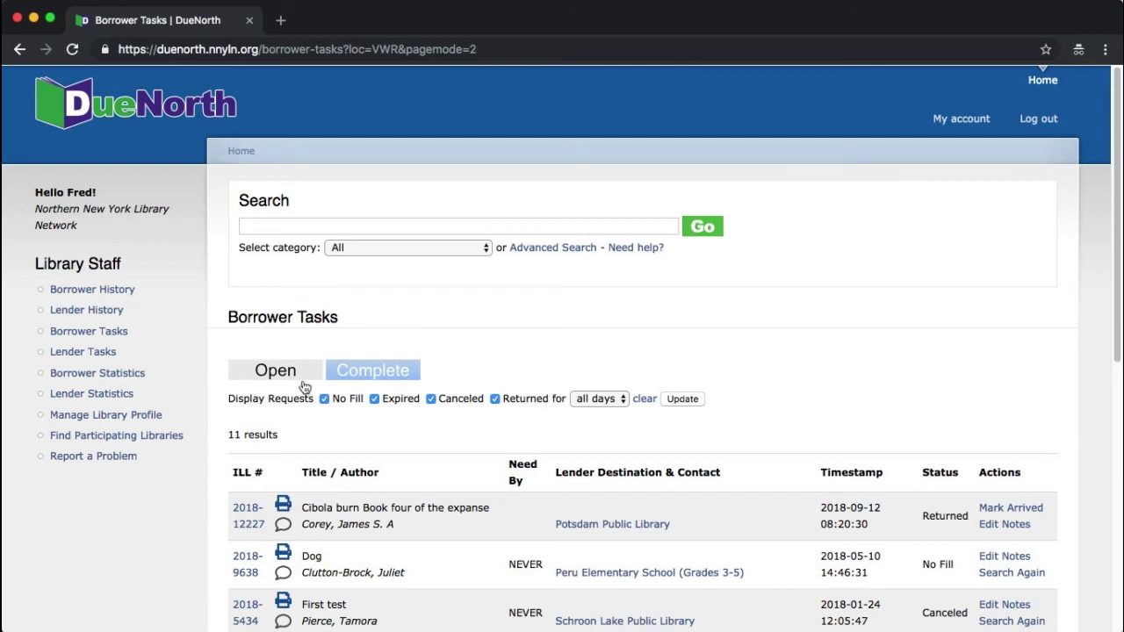
left_click(271, 376)
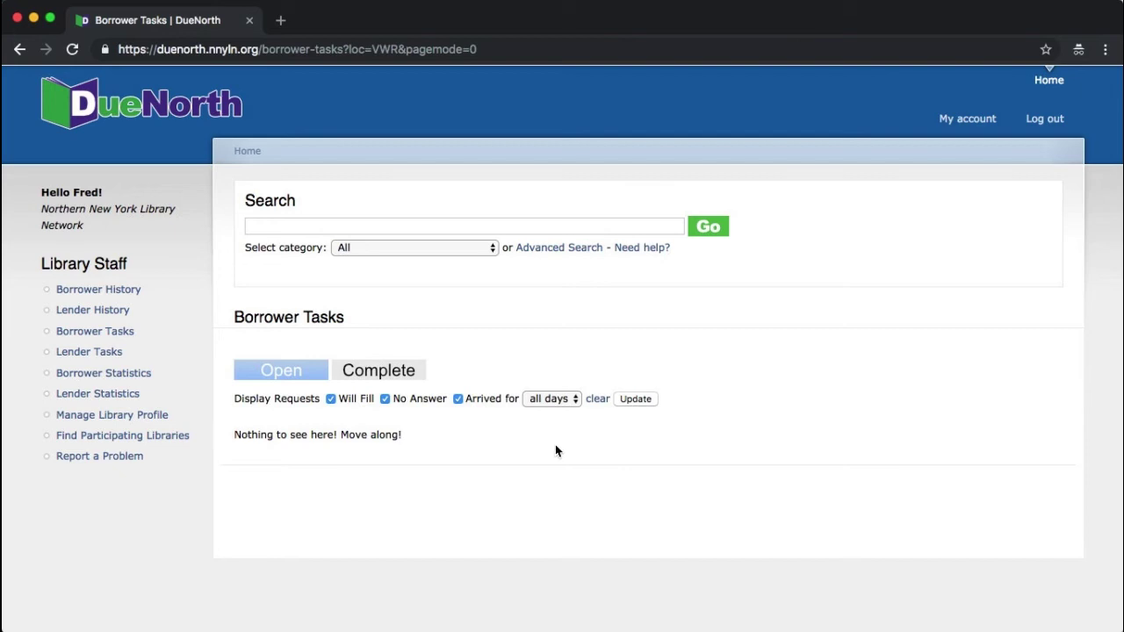
Step: From the Complete tab, revert 2018-12227 to Arrived, then mark it Returned again
left_click(380, 370)
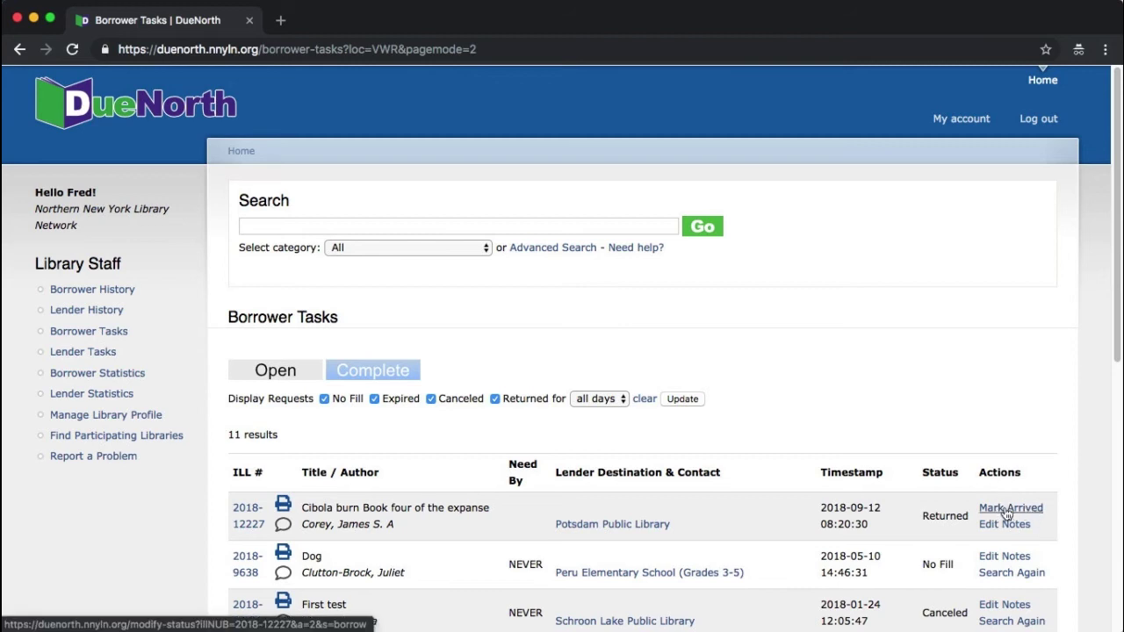
left_click(1008, 512)
left_click(252, 578)
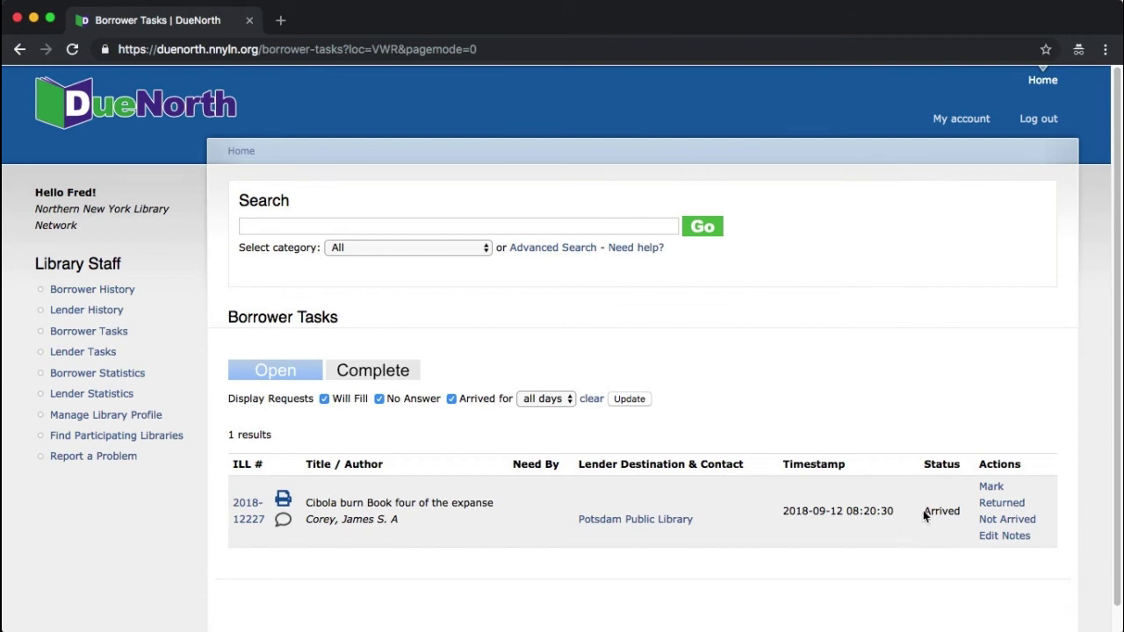
left_click(1004, 505)
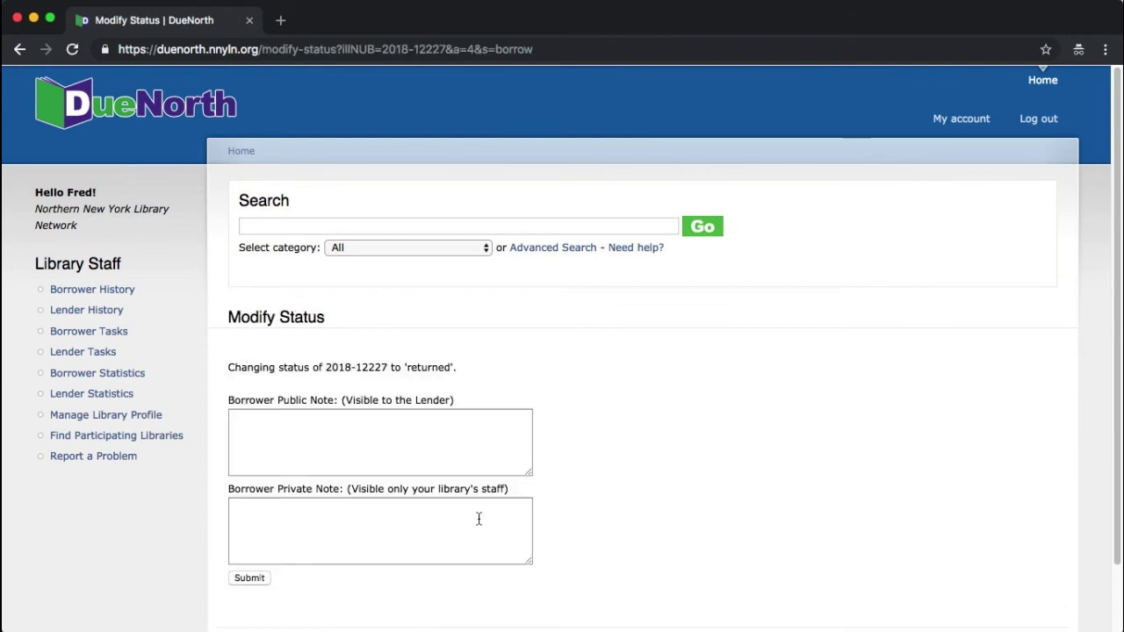
left_click(263, 579)
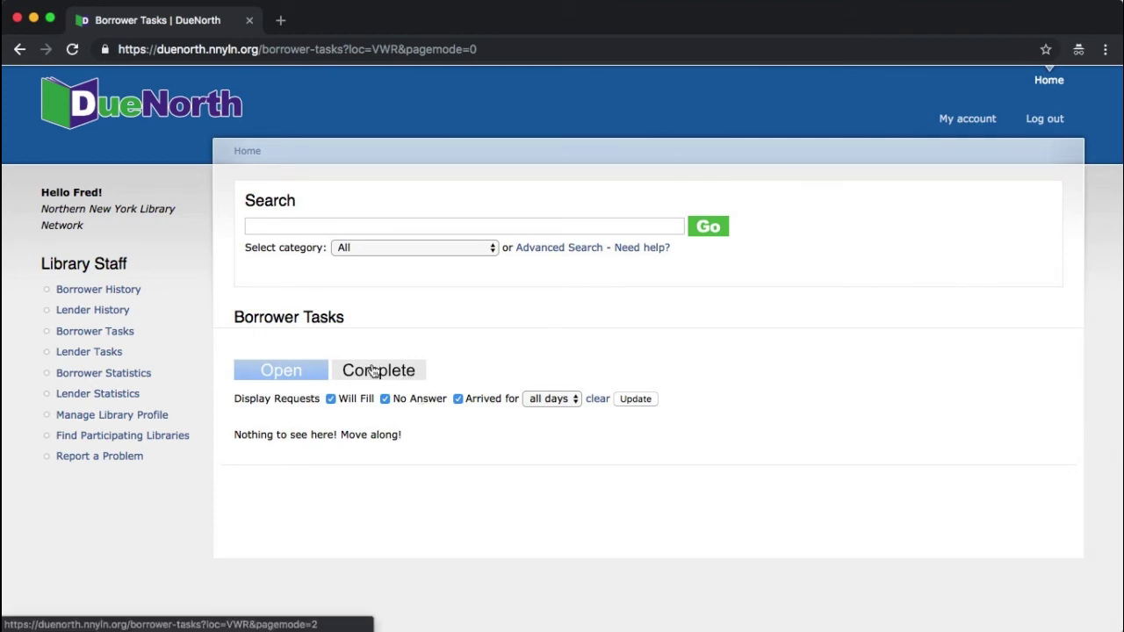
Step: Show completed borrower tasks returned within the last 30 days
left_click(373, 371)
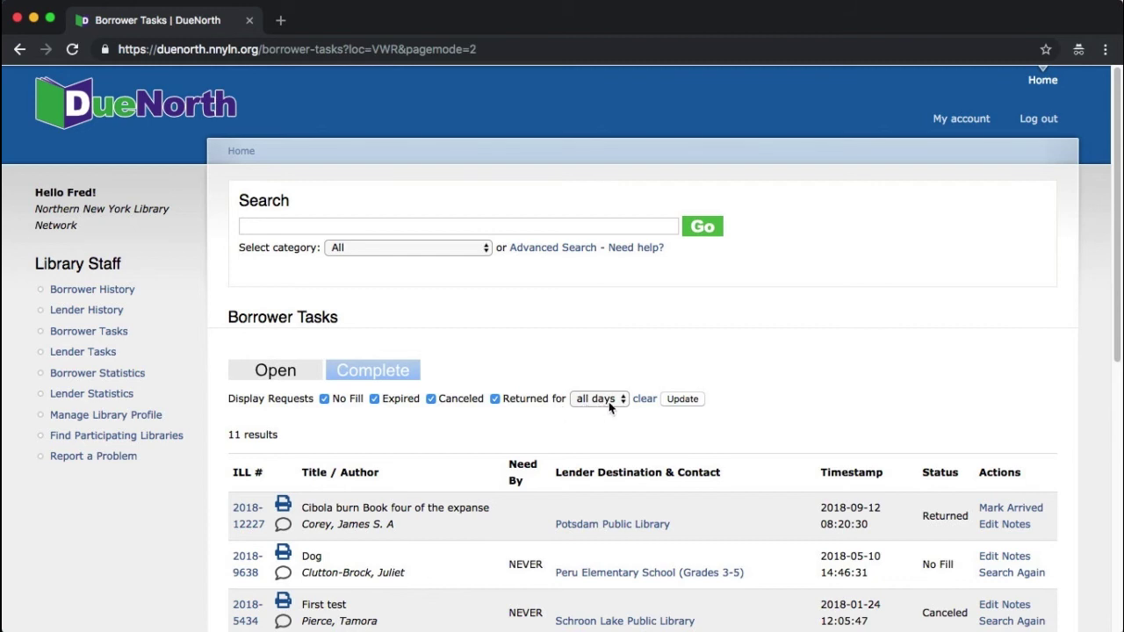
scroll(610, 406, "down", 10)
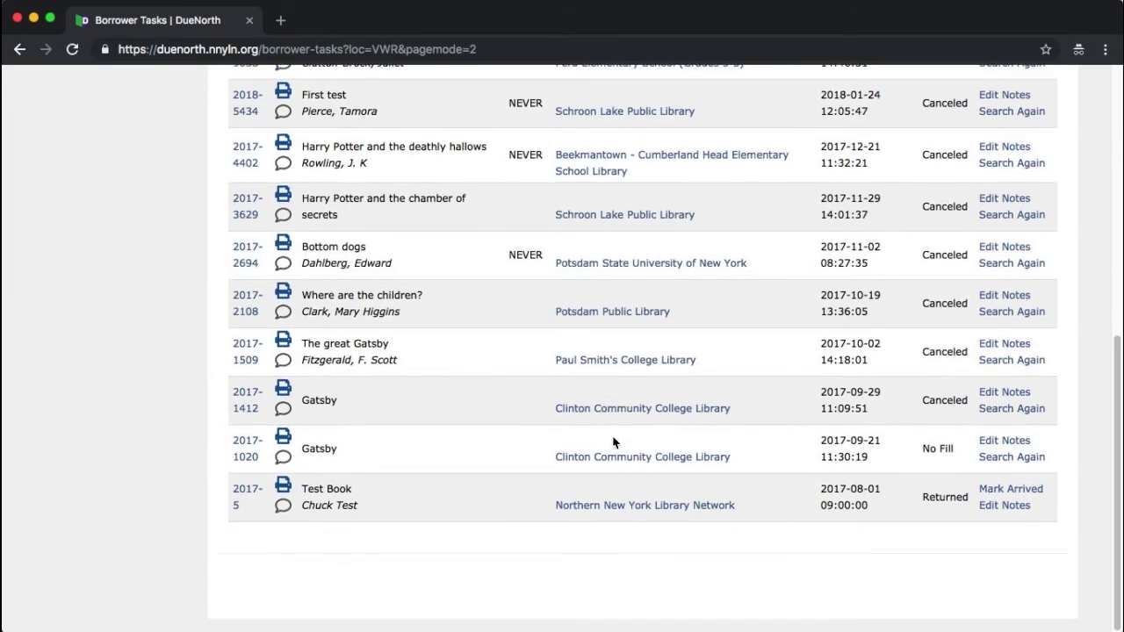
scroll(614, 442, "up", 10)
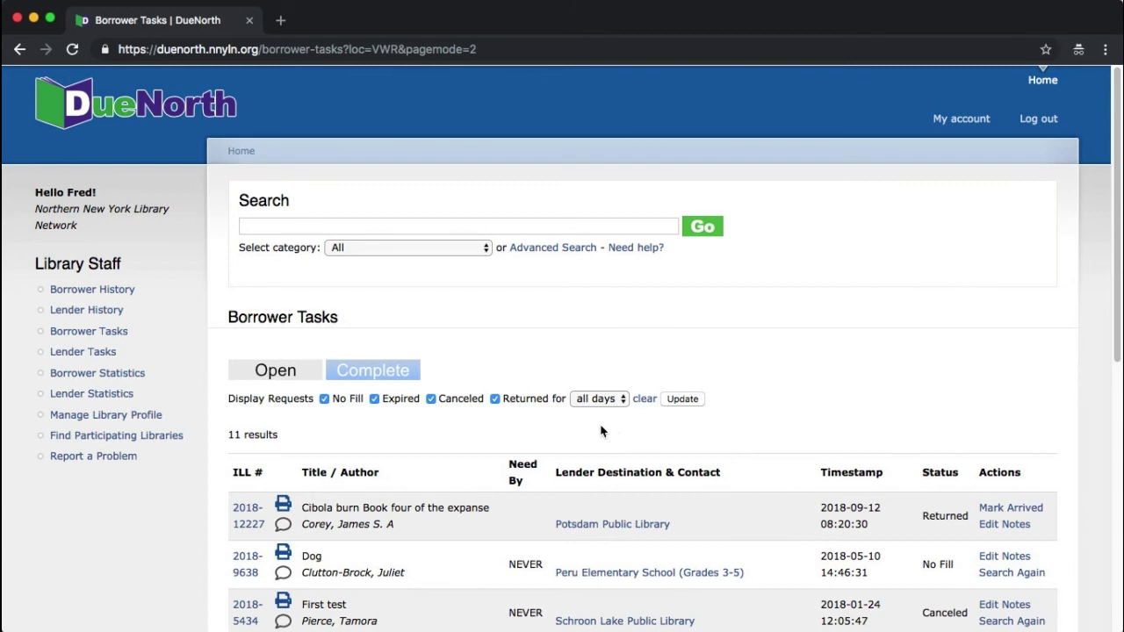
left_click(610, 406)
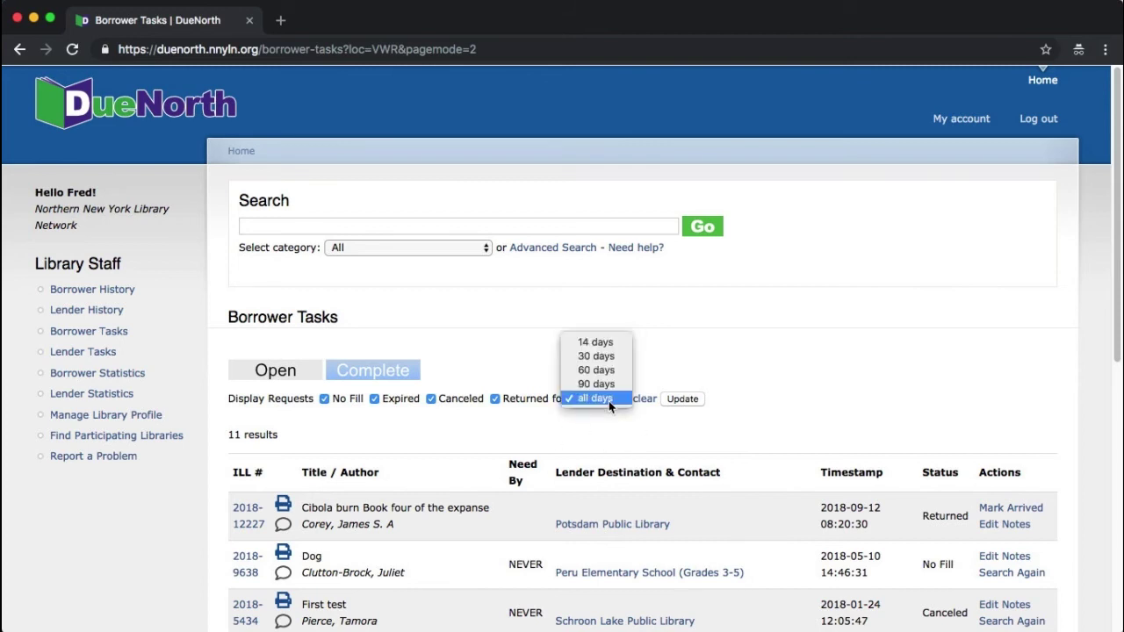
left_click(617, 357)
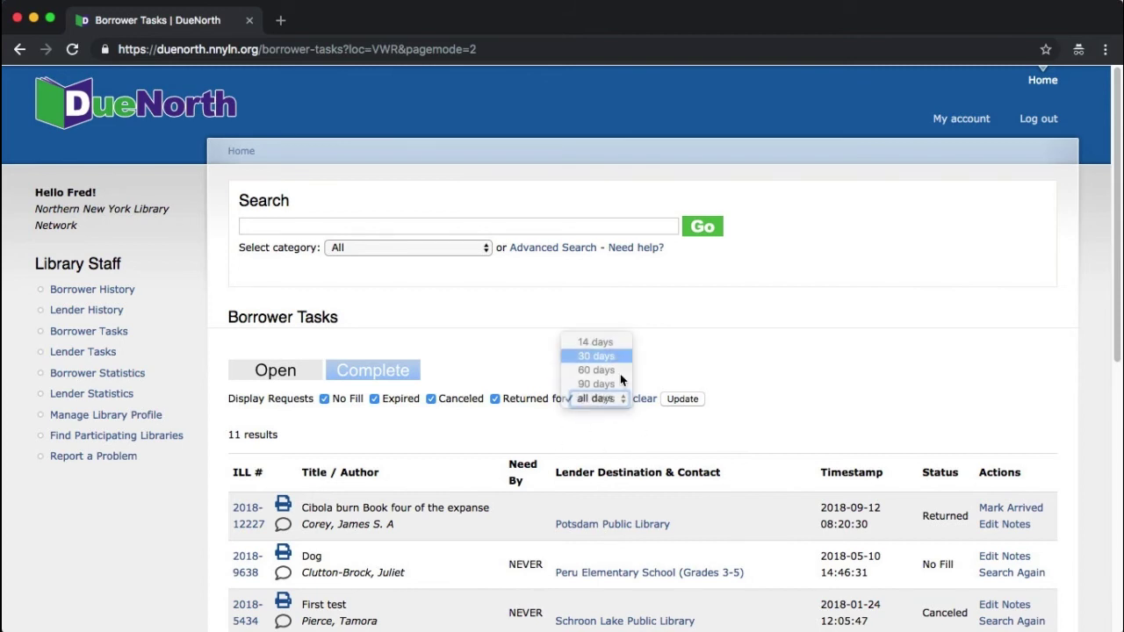
left_click(693, 401)
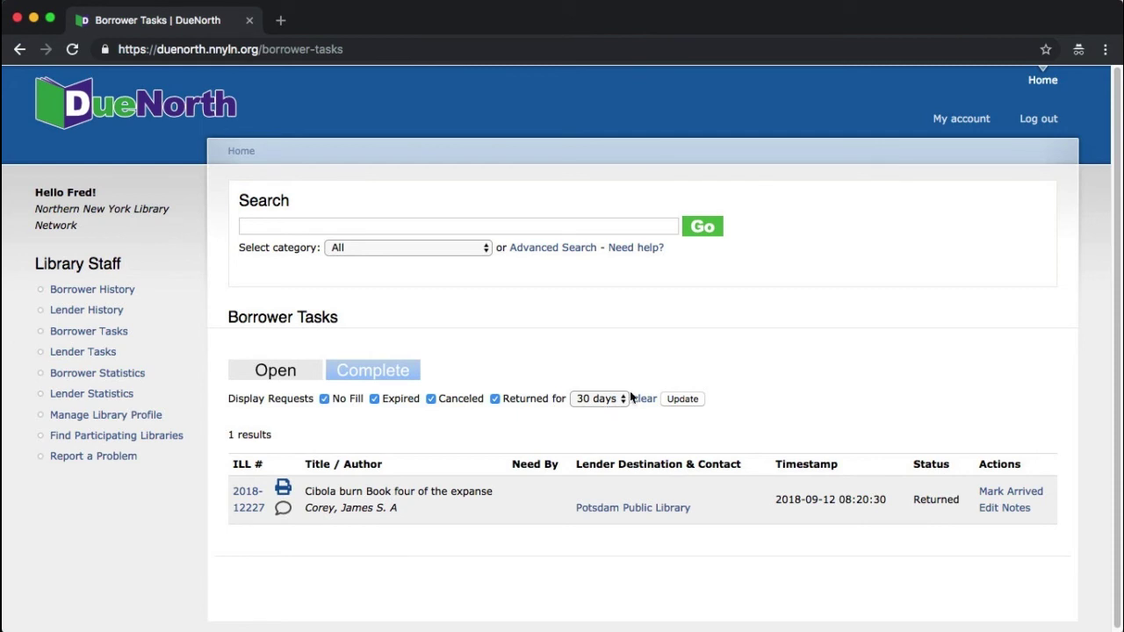
Step: Save Filter Days as 30 Days in My account settings, then return to Borrower Tasks
left_click(949, 123)
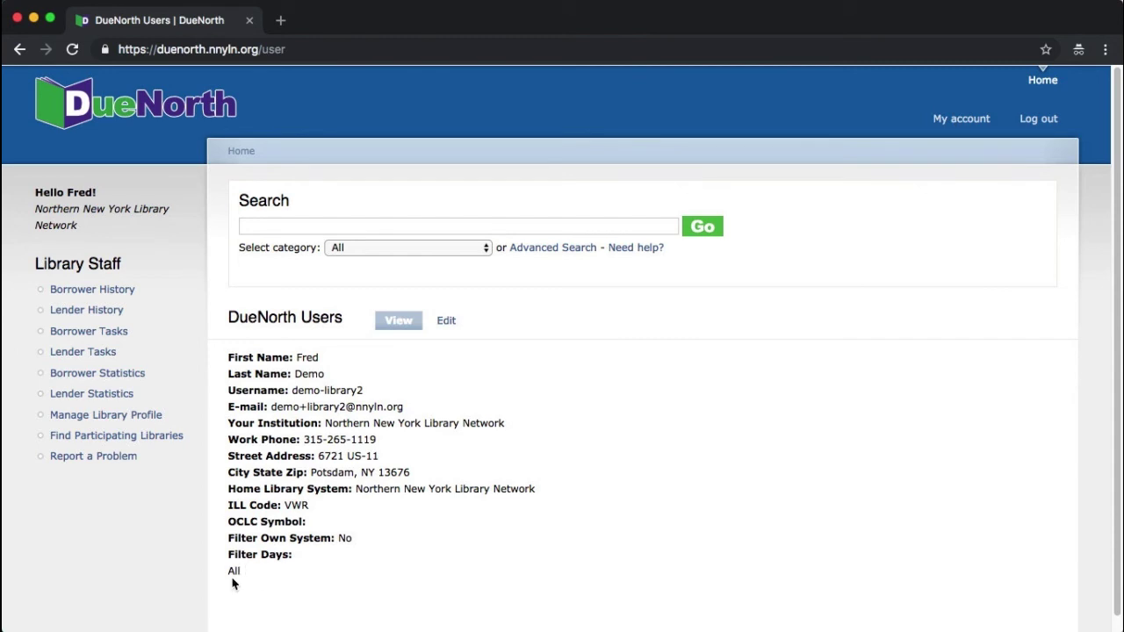
left_click(445, 325)
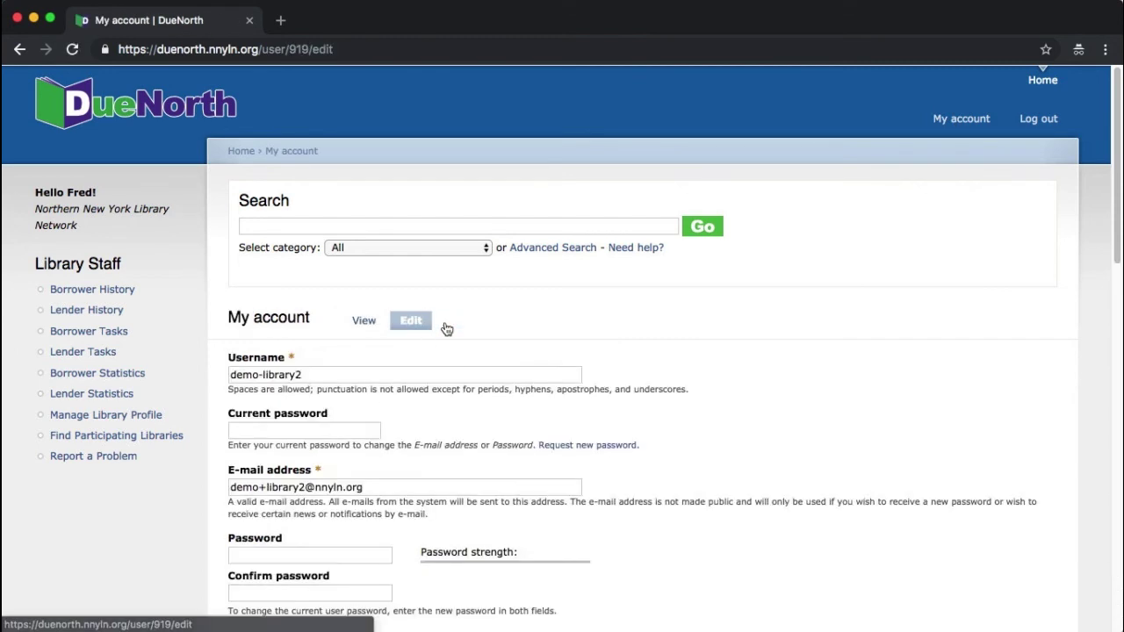
scroll(446, 329, "down", 10)
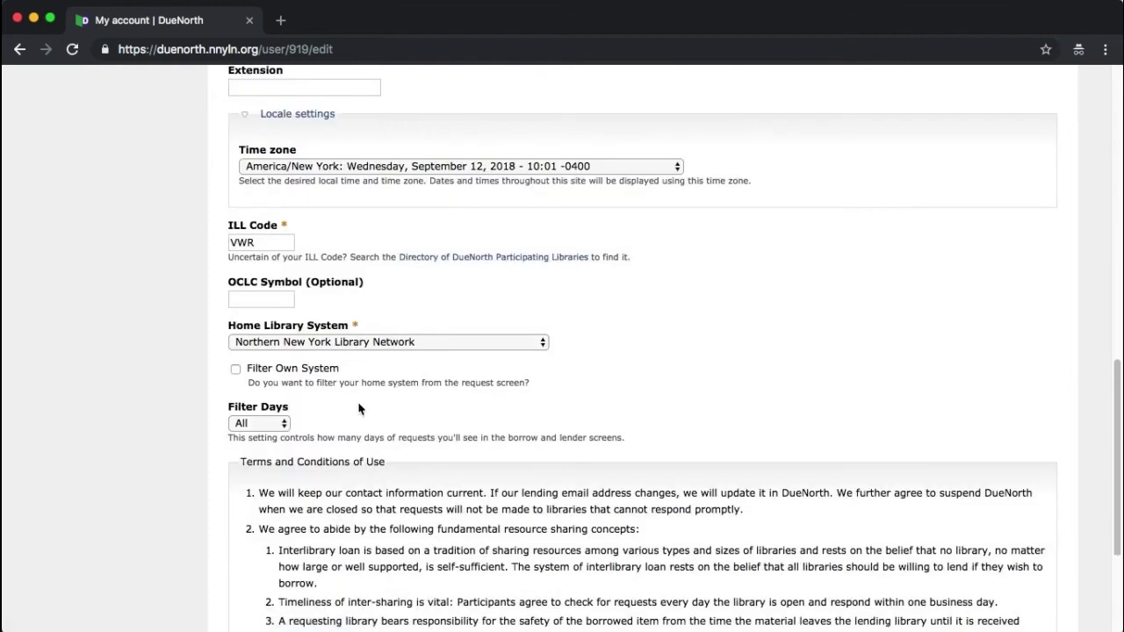
left_click(267, 423)
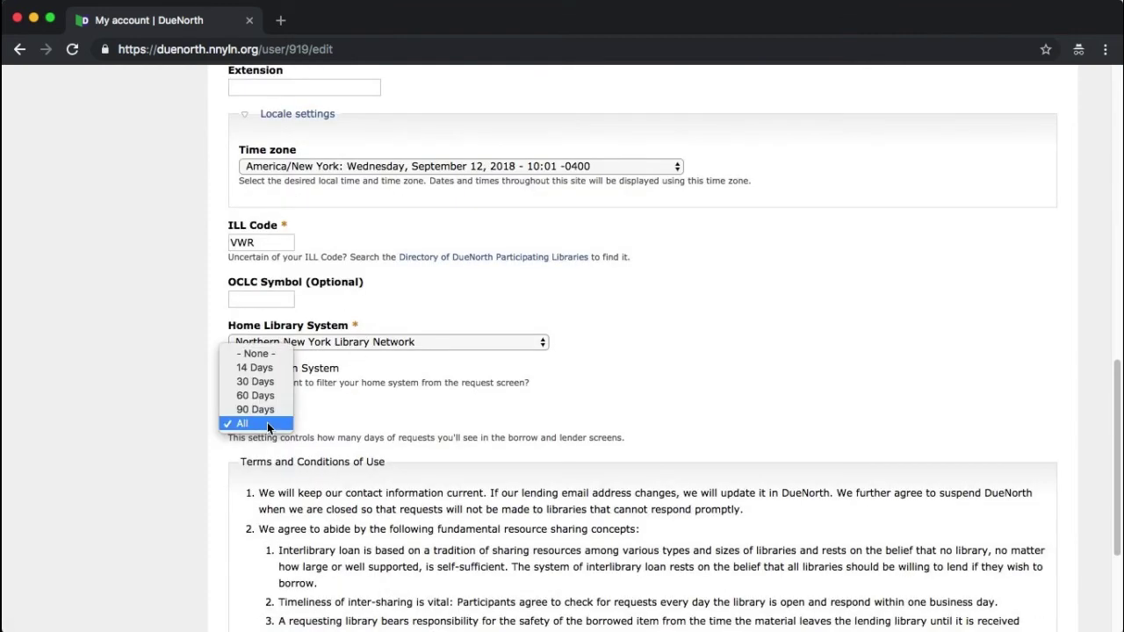
left_click(268, 382)
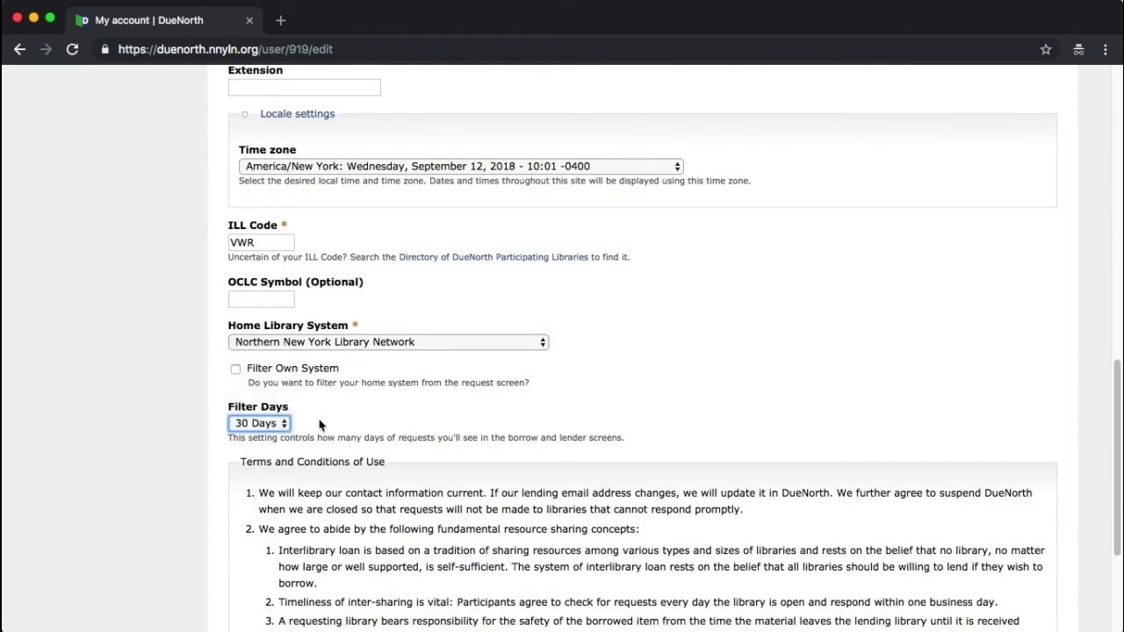
scroll(321, 426, "down", 3)
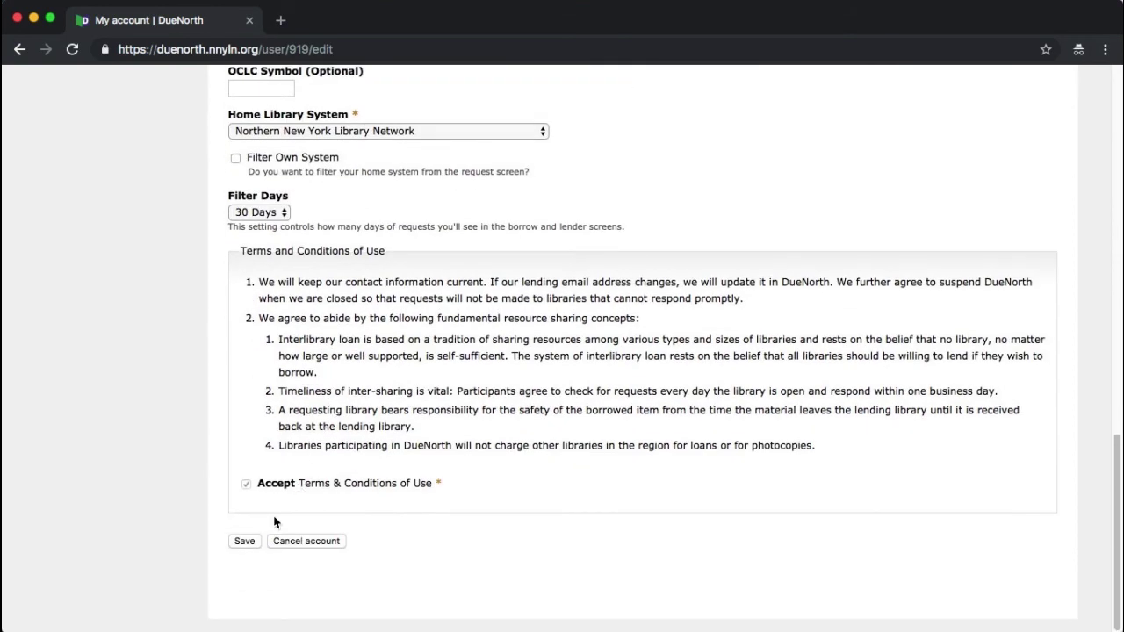
left_click(244, 542)
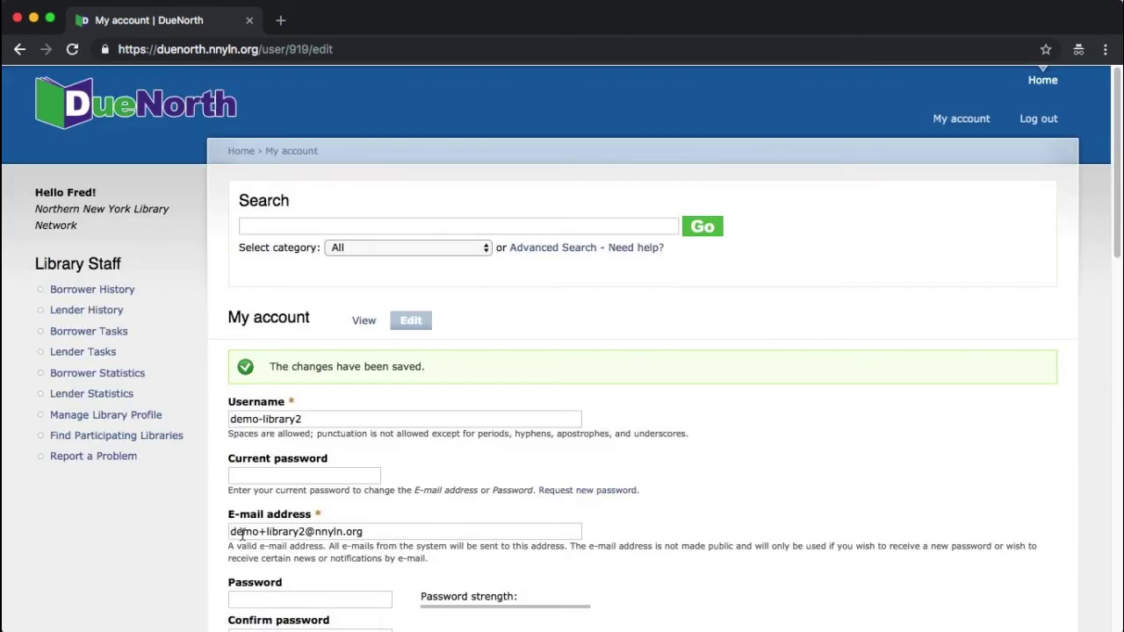
left_click(110, 331)
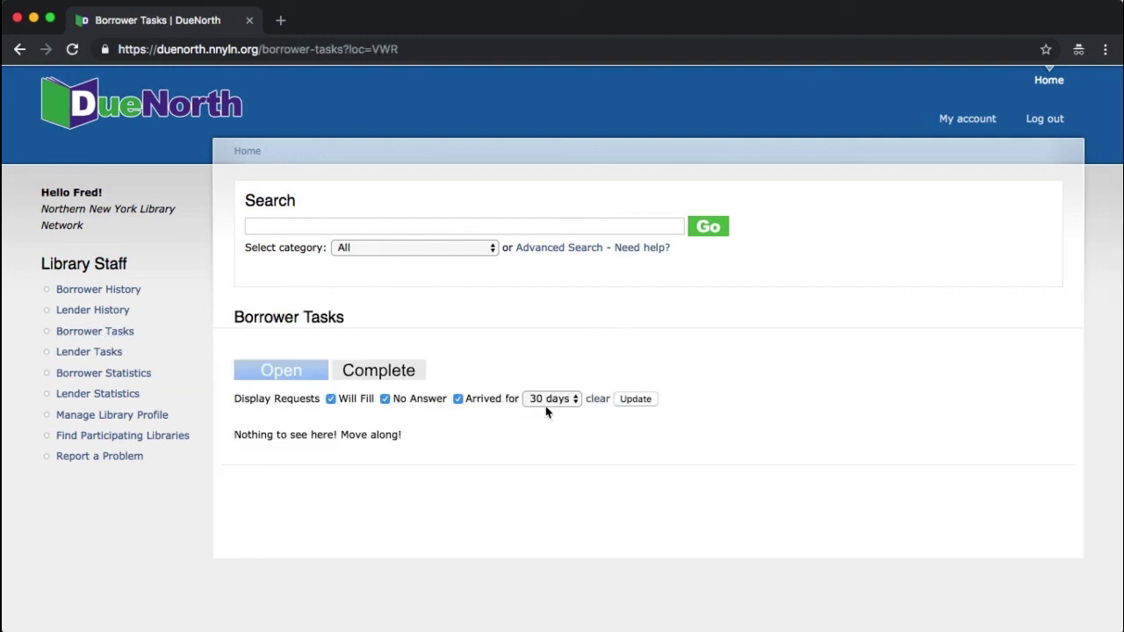
Step: Set the Complete tab's Returned-for period to all days
left_click(368, 376)
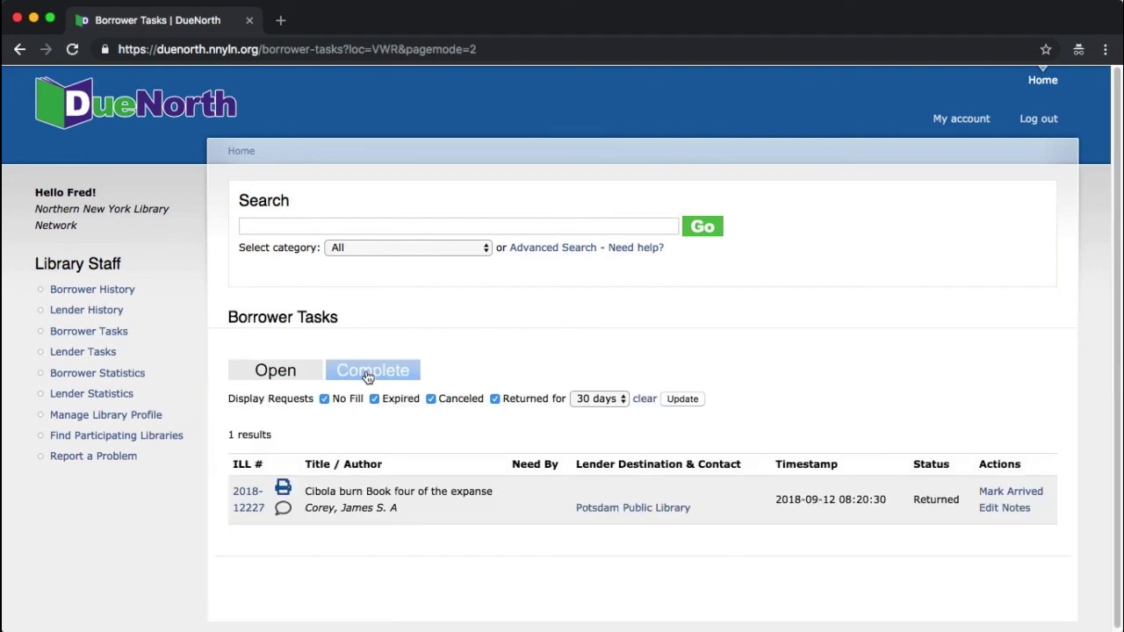
left_click(592, 398)
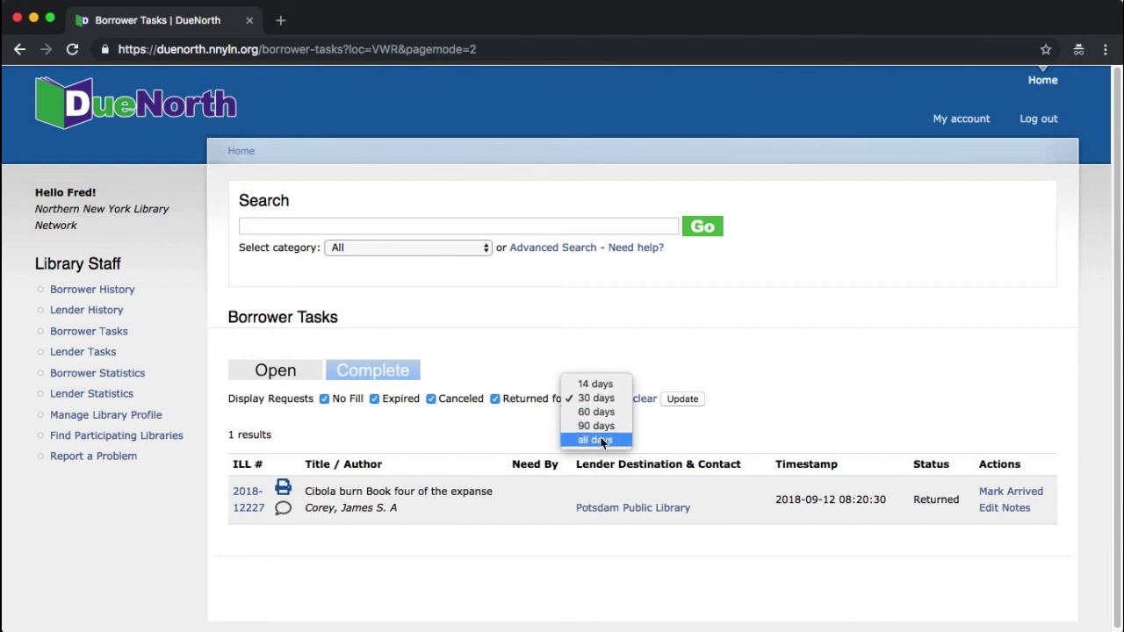
left_click(602, 440)
left_click(683, 398)
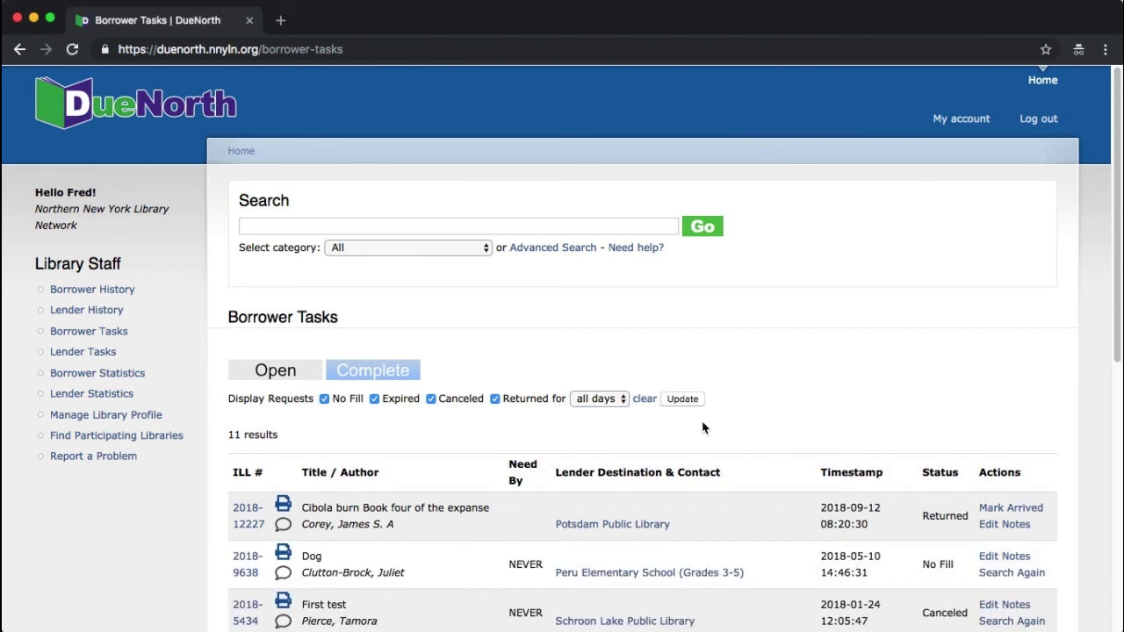
Step: Highlight the Dog No Fill and First test Canceled statuses, then rerun the Dog search
scroll(703, 428, "down", 3)
left_click_drag(923, 435, 956, 438)
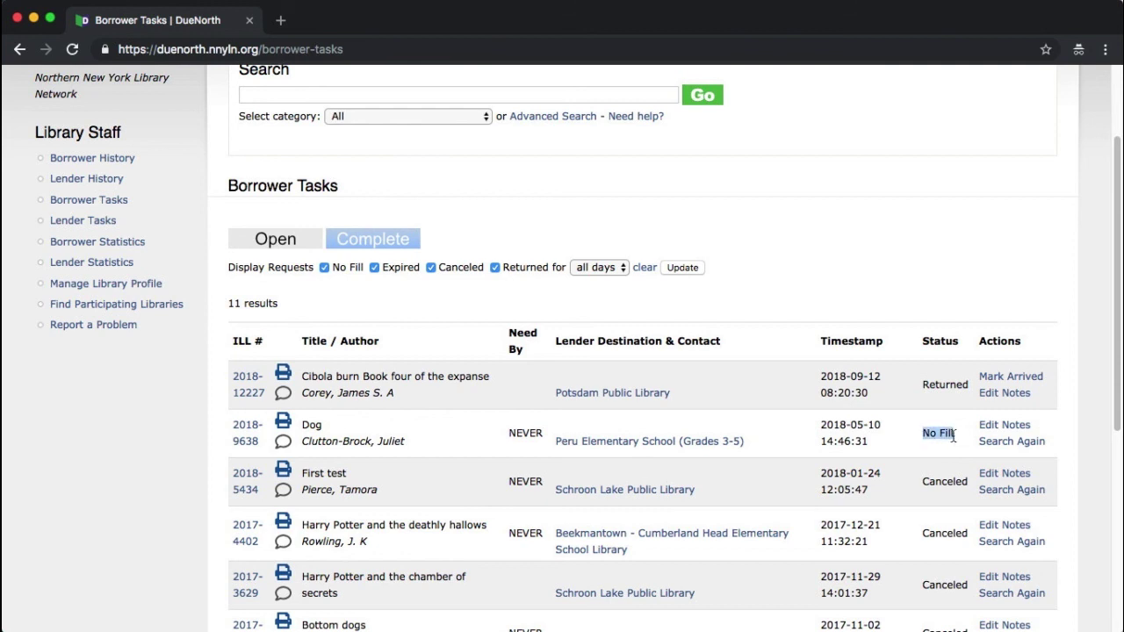
left_click_drag(923, 482, 965, 482)
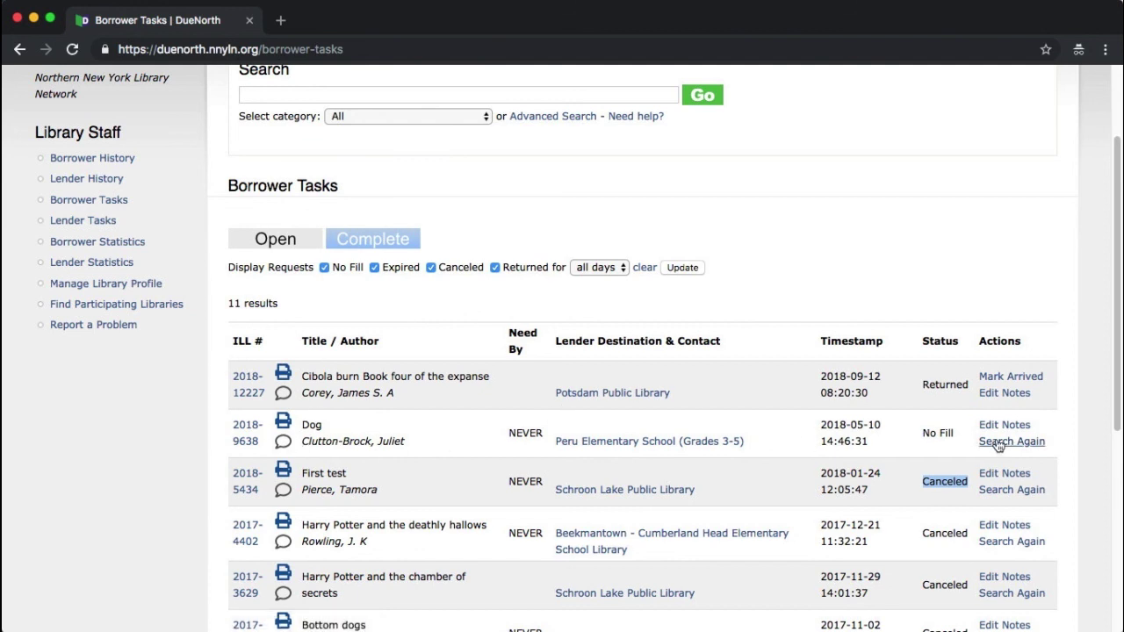
left_click(1001, 443)
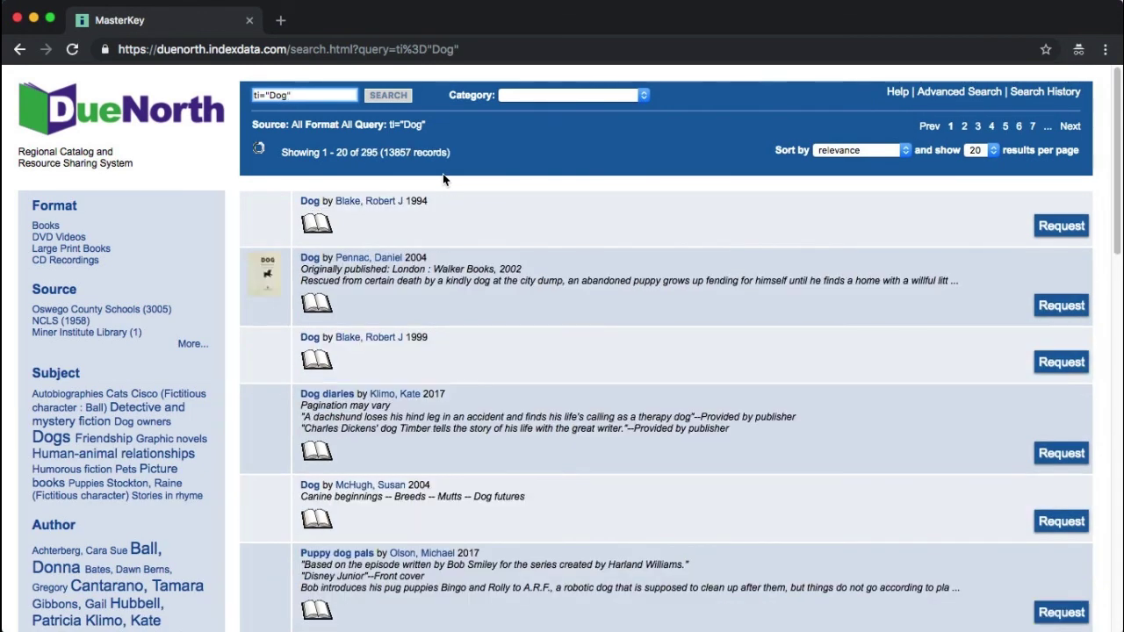
Step: Open the Full Record View for Dog (1994) after glancing at 'Cool Dog, School Dog'
left_click(327, 204)
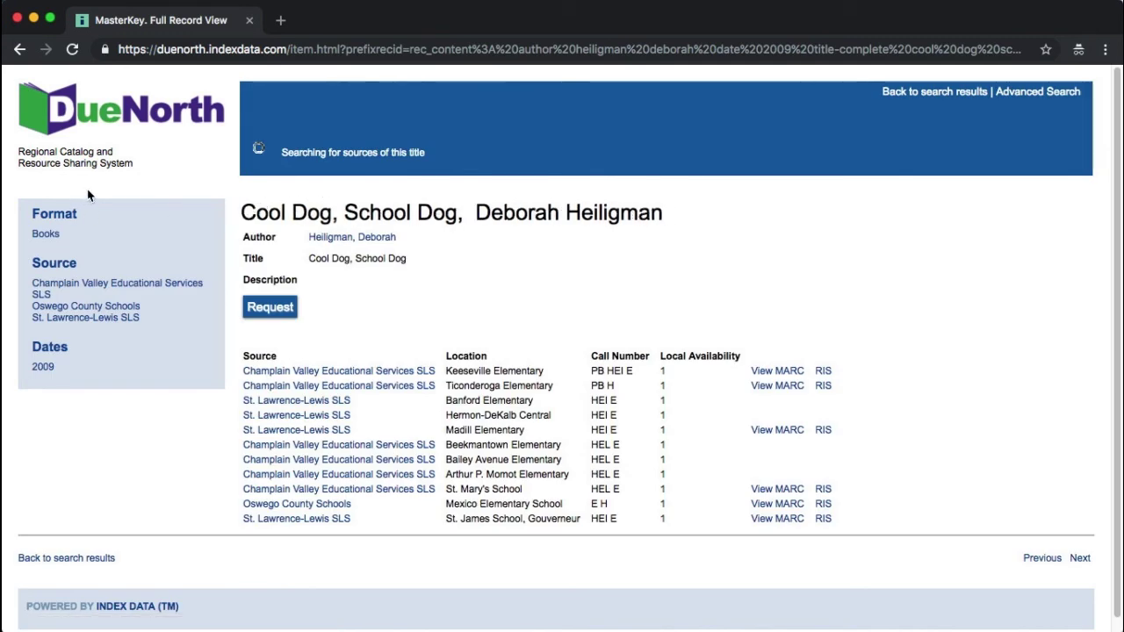
left_click(21, 49)
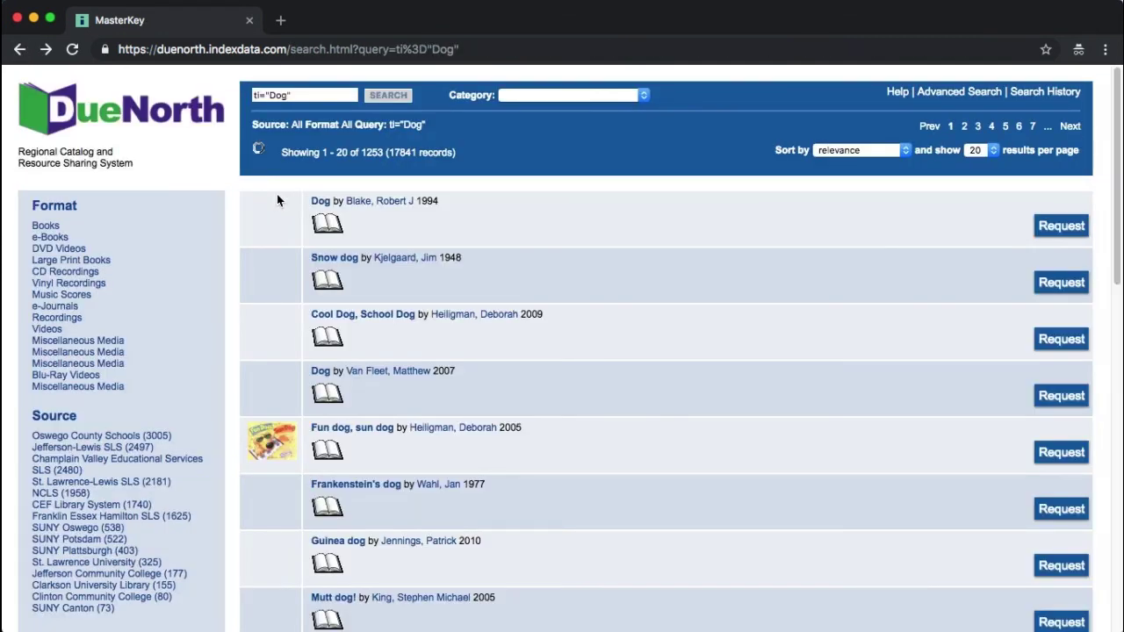
mouse_move(323, 254)
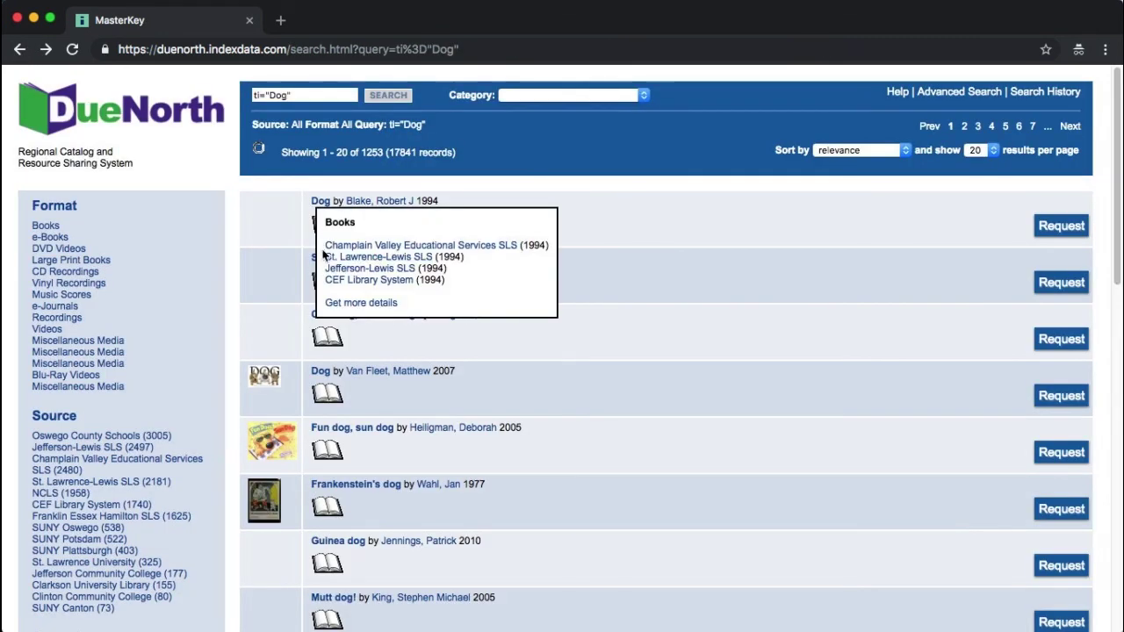
left_click(320, 204)
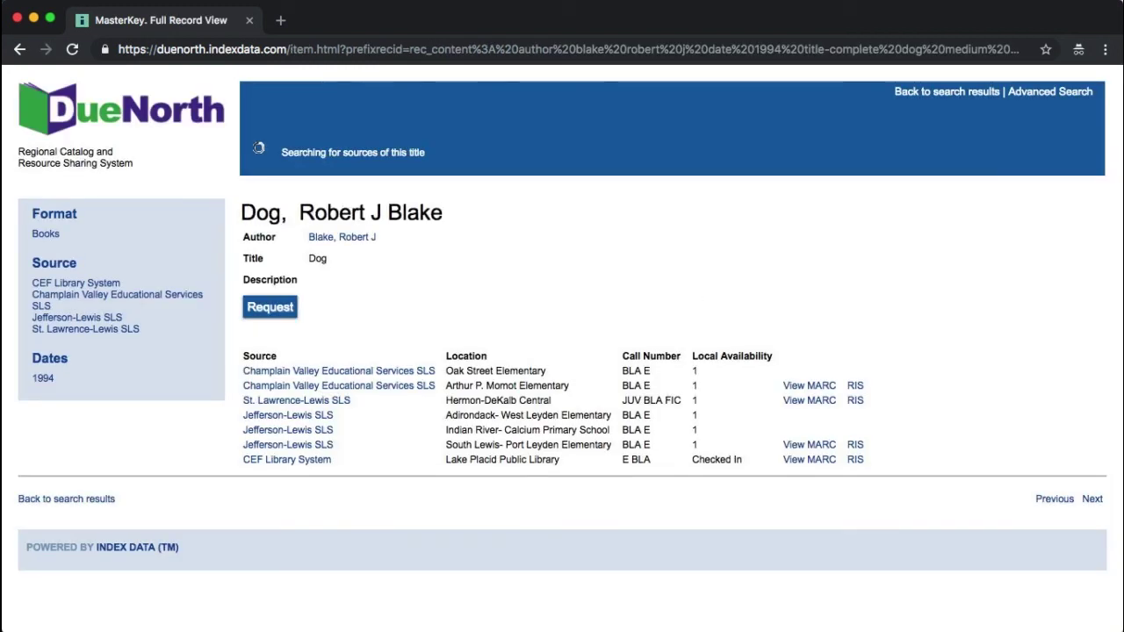
key("super+Tab")
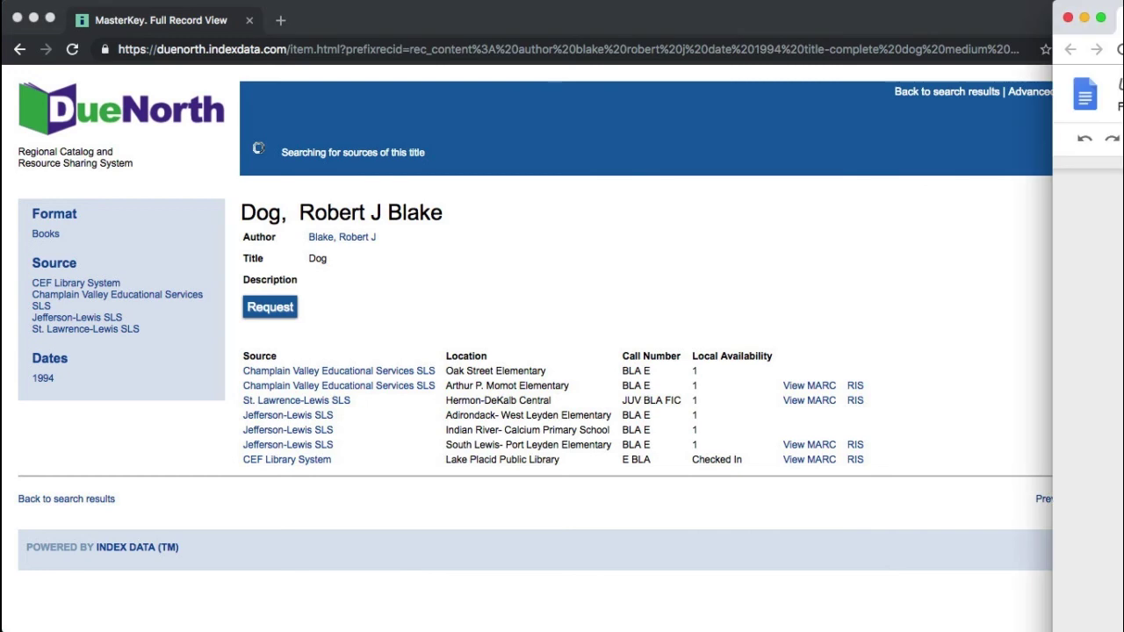
left_click(590, 538)
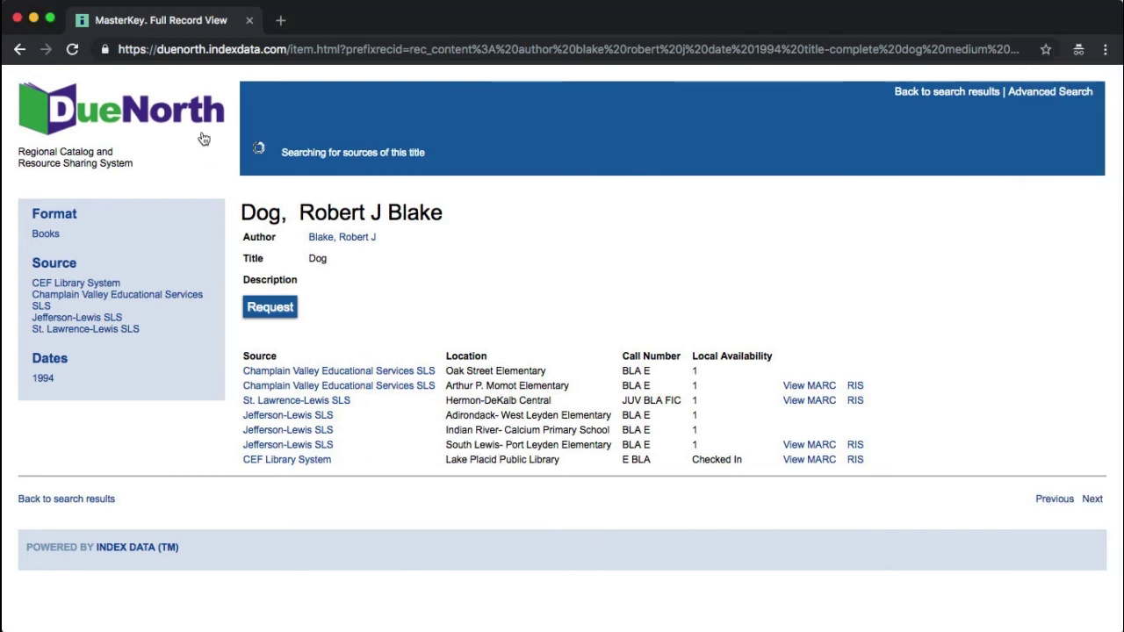